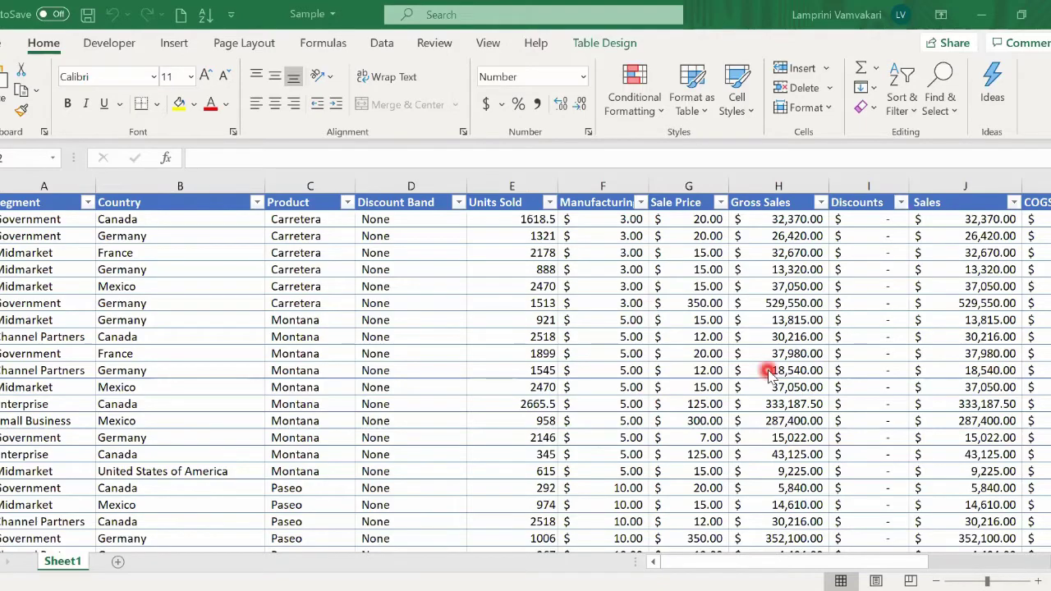
# - Scroll through the Sales table to review its rows and columns
pyautogui.scroll(-15, 772, 378)
pyautogui.scroll(9, 770, 378)
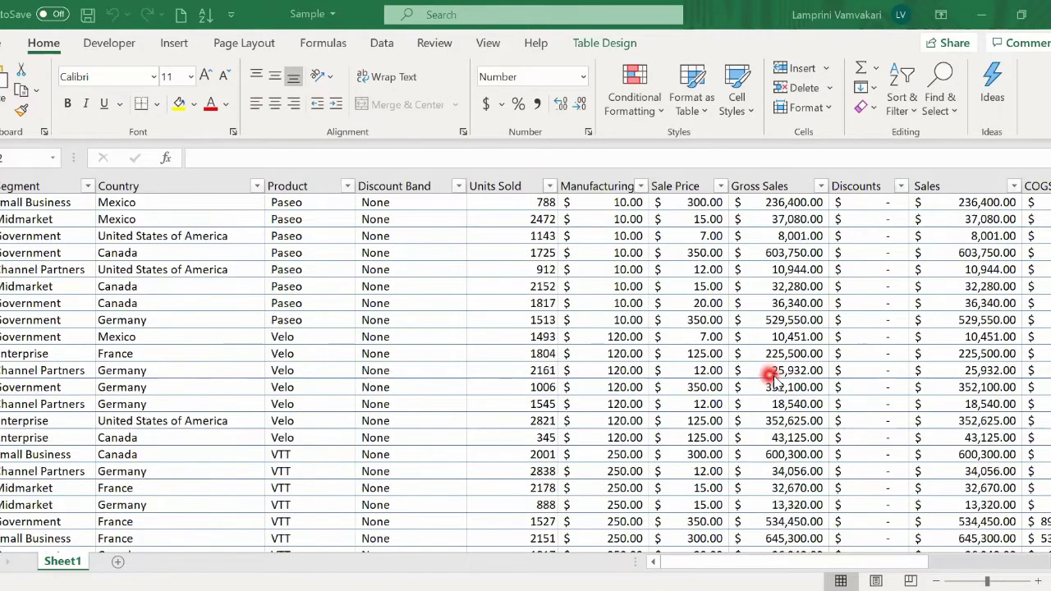
pyautogui.scroll(-20, 772, 382)
pyautogui.scroll(-8, 779, 421)
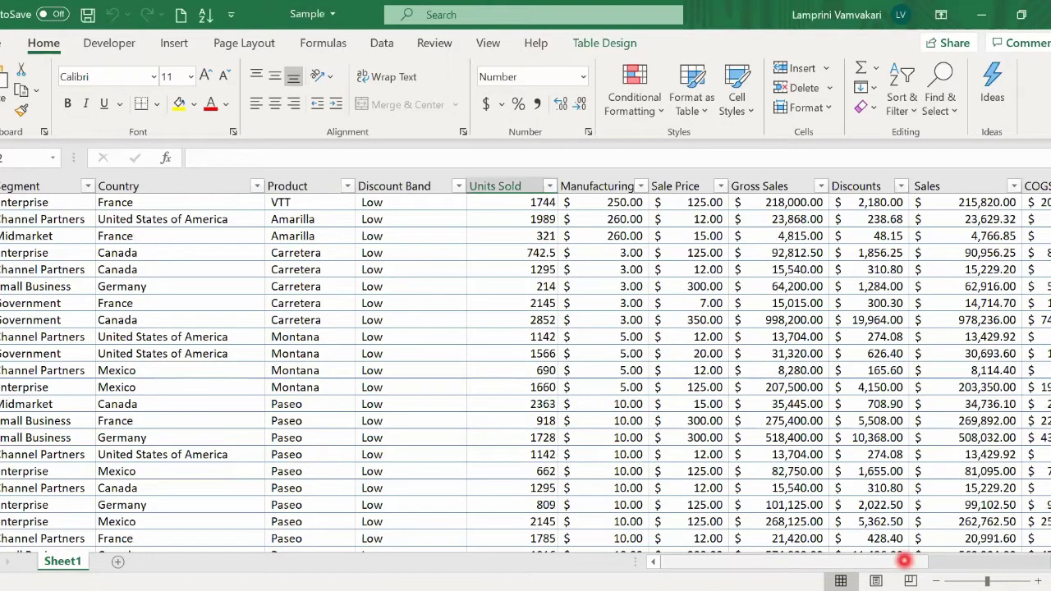
pyautogui.moveTo(903, 561); pyautogui.dragTo(791, 563)
pyautogui.scroll(10, 699, 462)
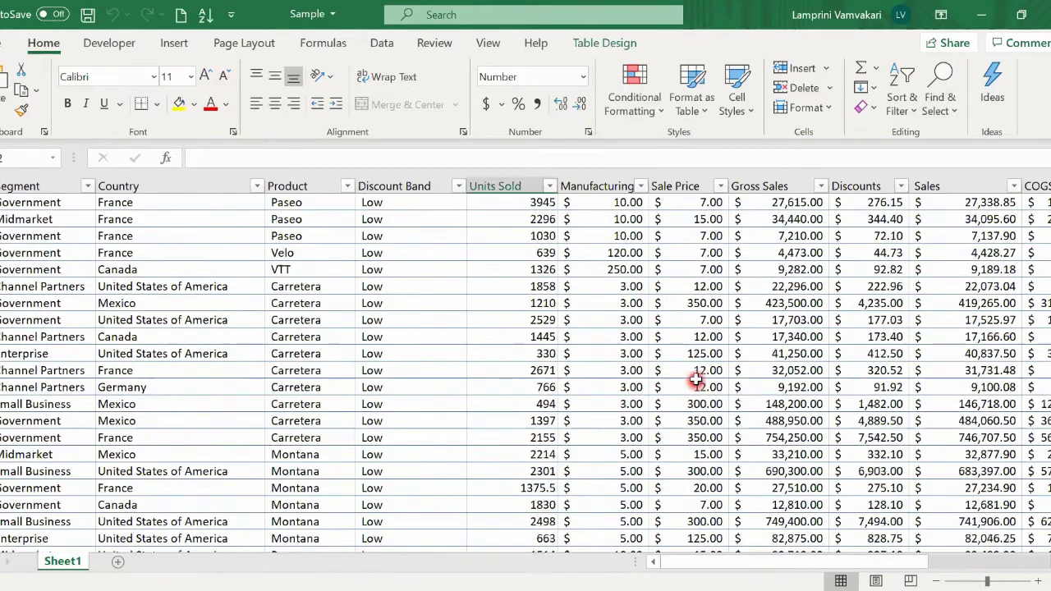
pyautogui.scroll(-15, 697, 375)
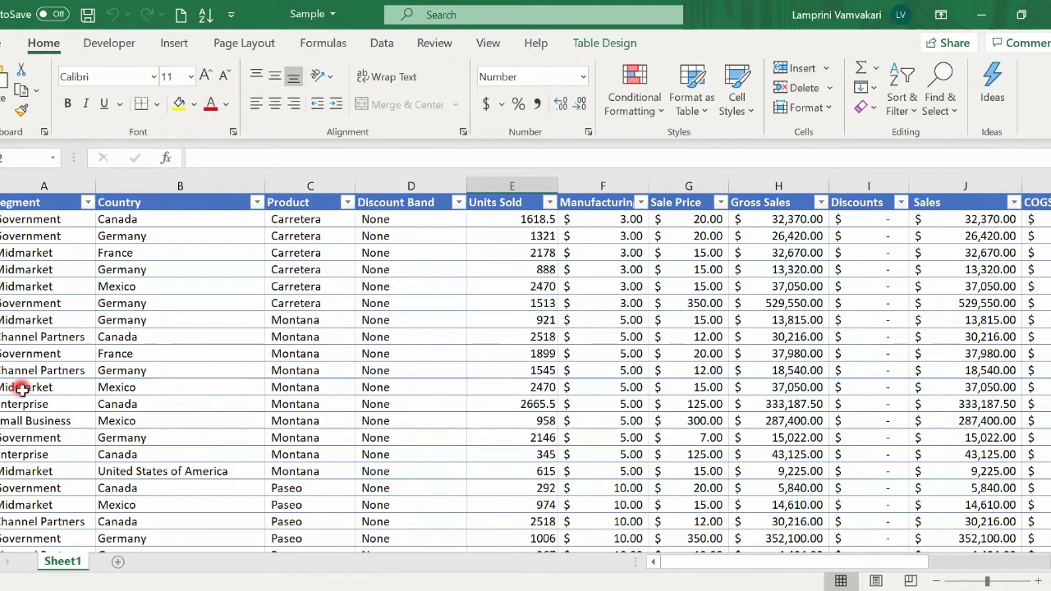
pyautogui.scroll(-3, 21, 390)
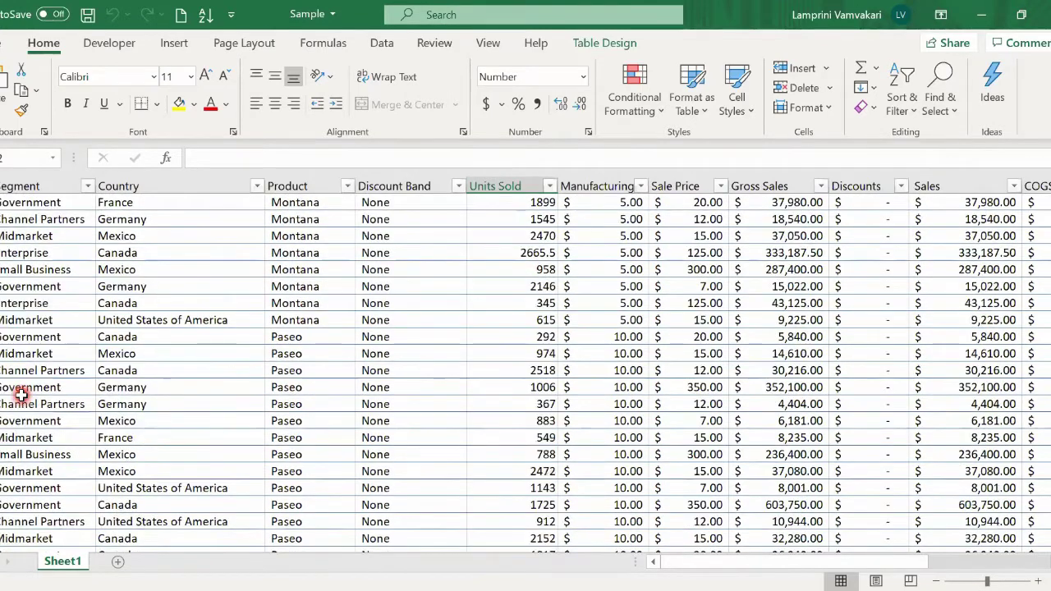
pyautogui.scroll(3, 21, 395)
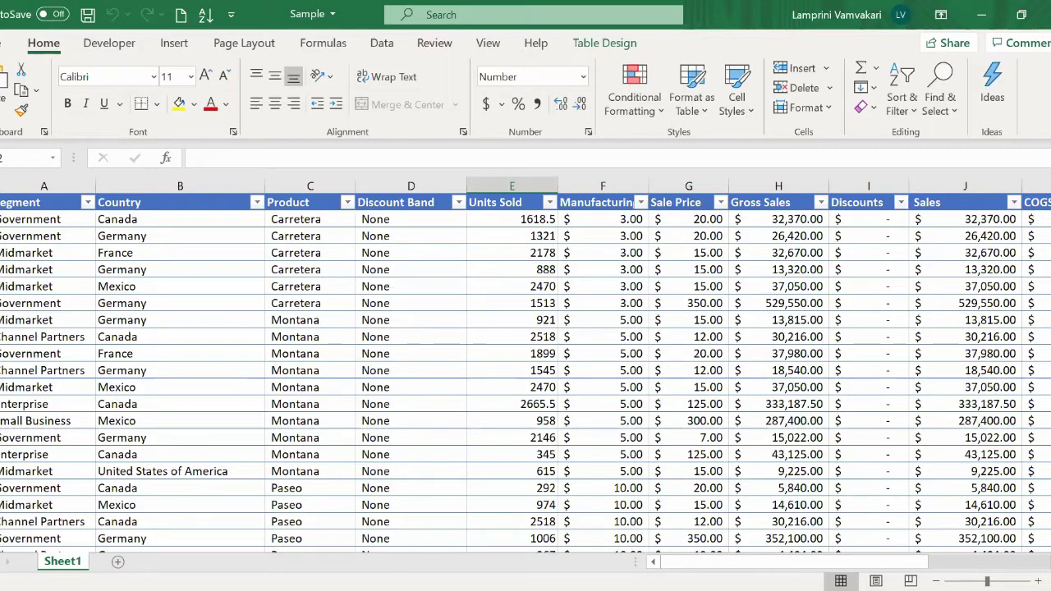
# - Split the sheet horizontally above the Channel Partners Germany row
pyautogui.click(698, 454)
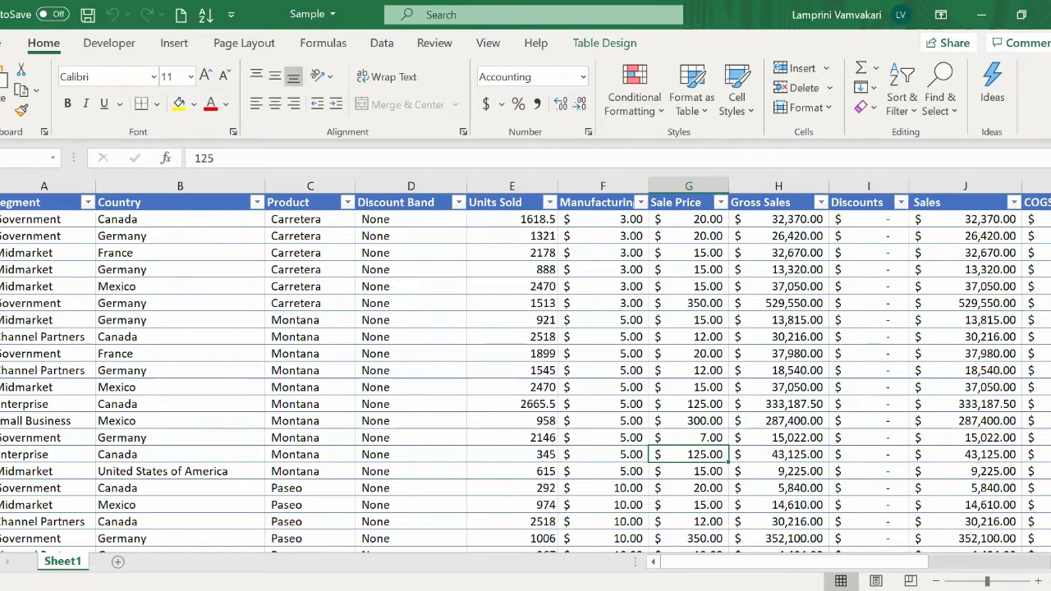
pyautogui.click(4, 371)
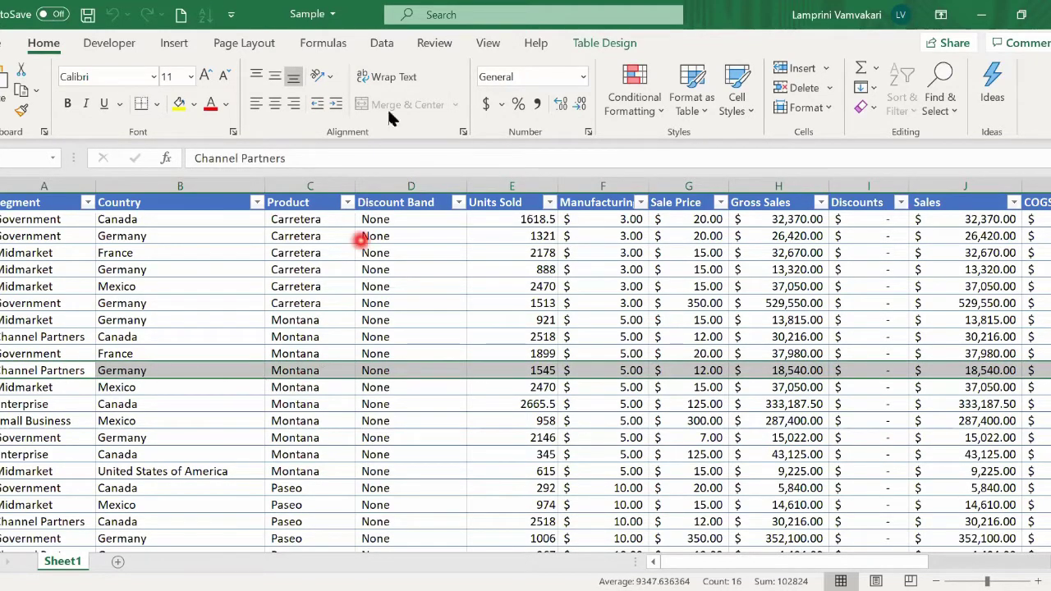
pyautogui.click(488, 44)
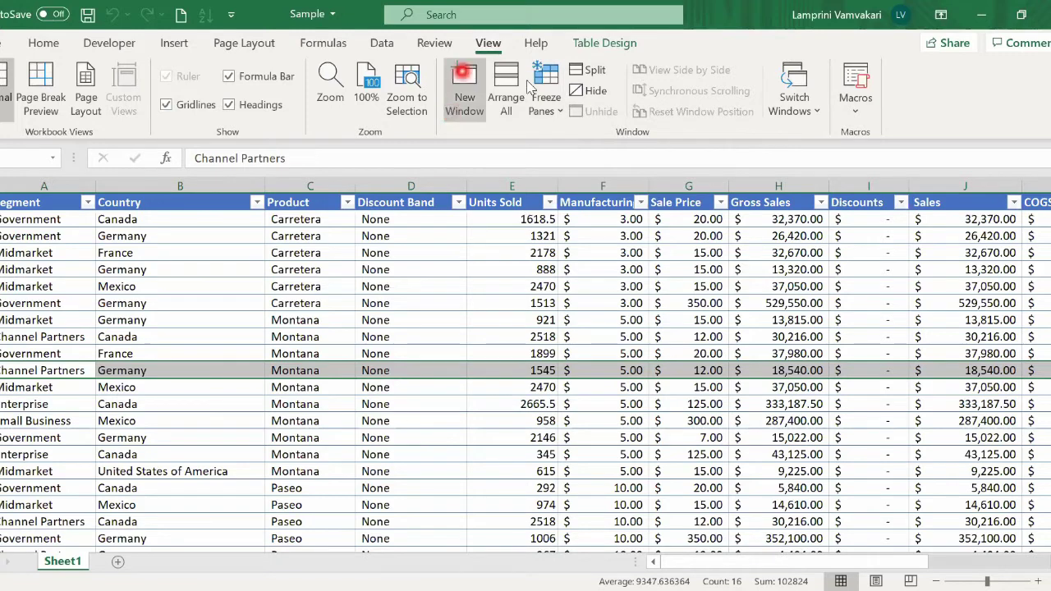
pyautogui.click(585, 72)
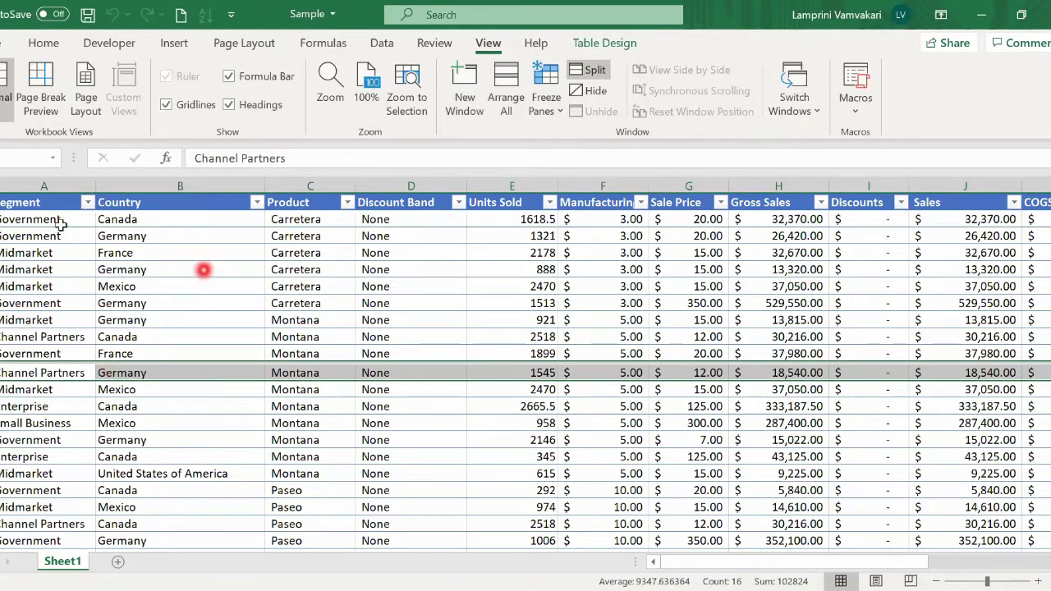
# - Scroll the lower pane through the sales rows while the top rows stay visible
pyautogui.scroll(-1, 192, 408)
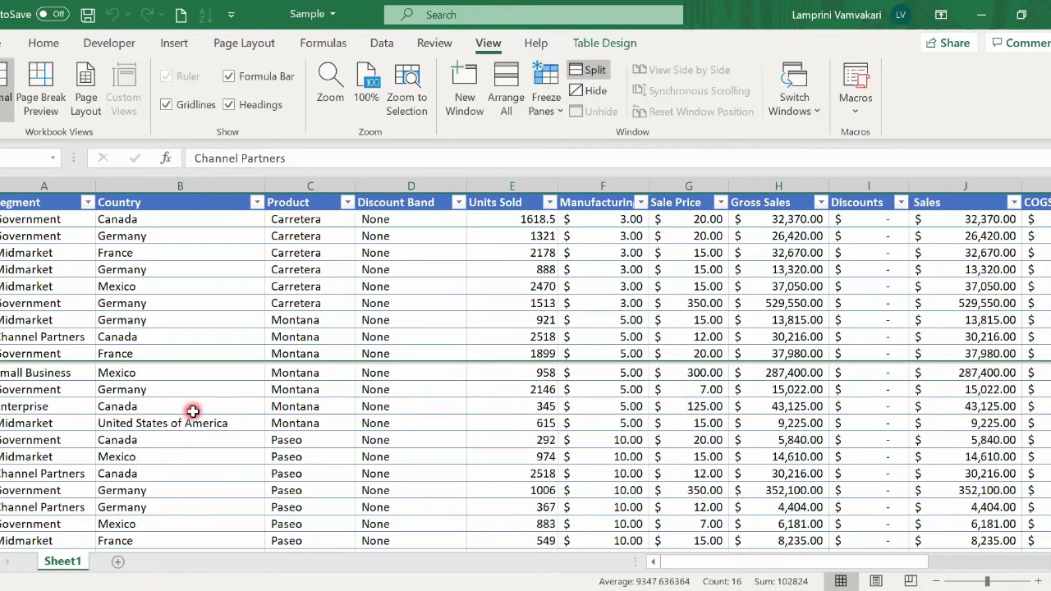
pyautogui.scroll(-3, 193, 411)
pyautogui.scroll(-6, 192, 412)
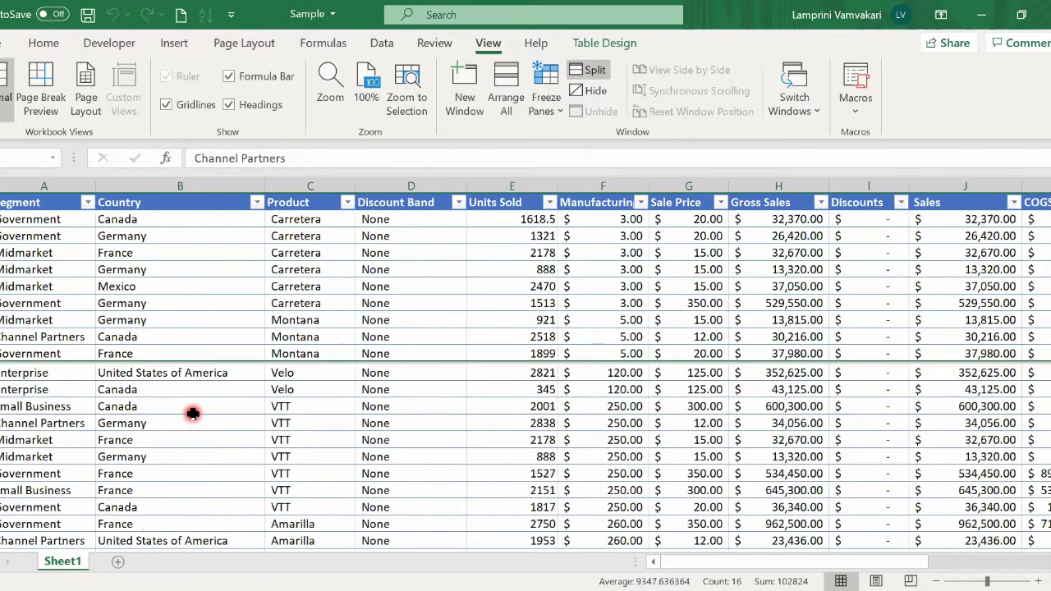
pyautogui.scroll(-10, 192, 414)
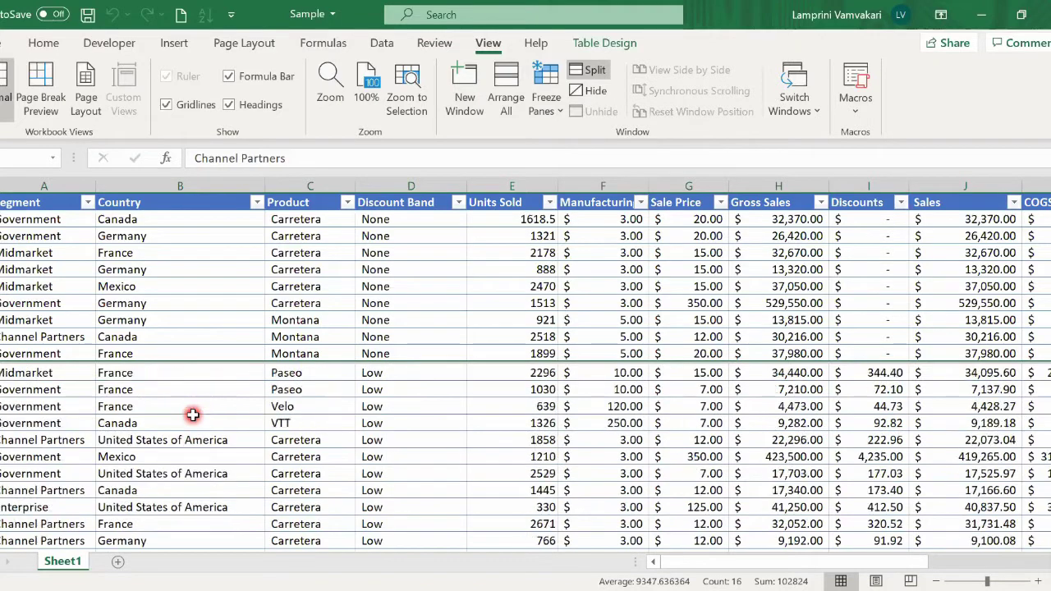
pyautogui.scroll(19, 192, 415)
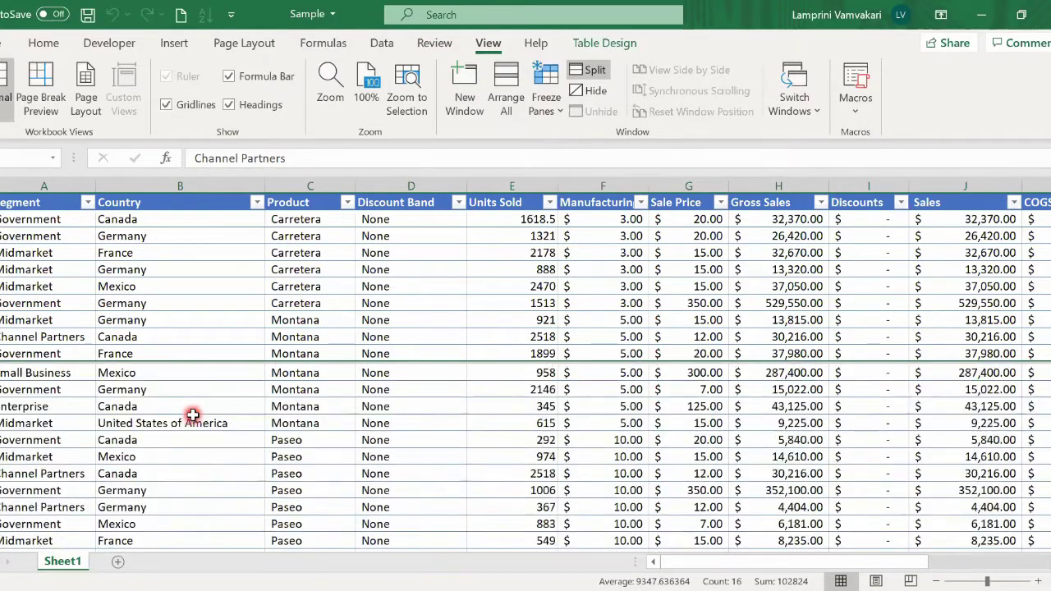
pyautogui.scroll(4, 192, 415)
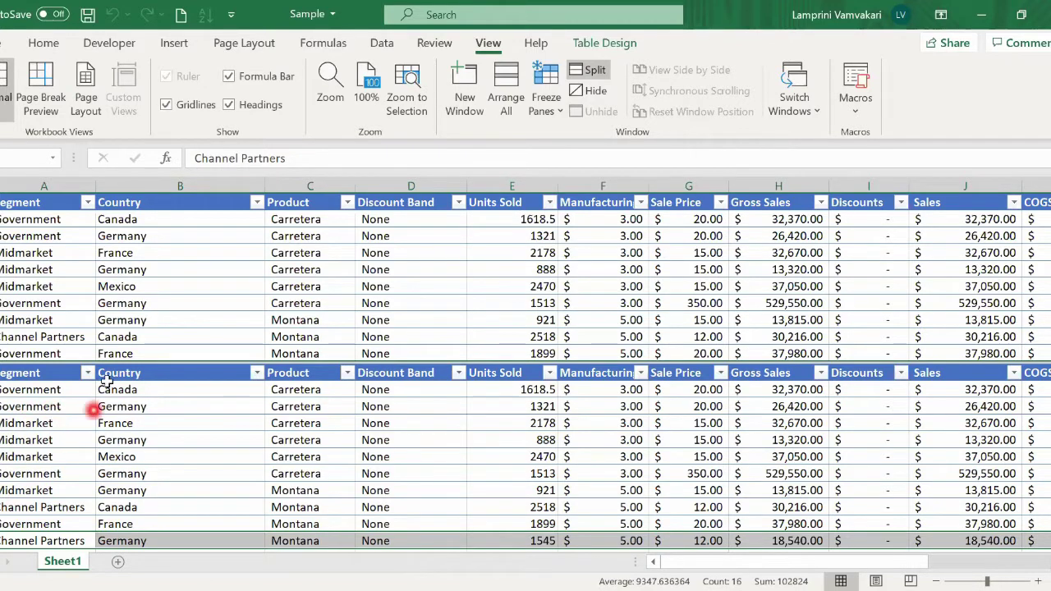
pyautogui.scroll(-3, 36, 405)
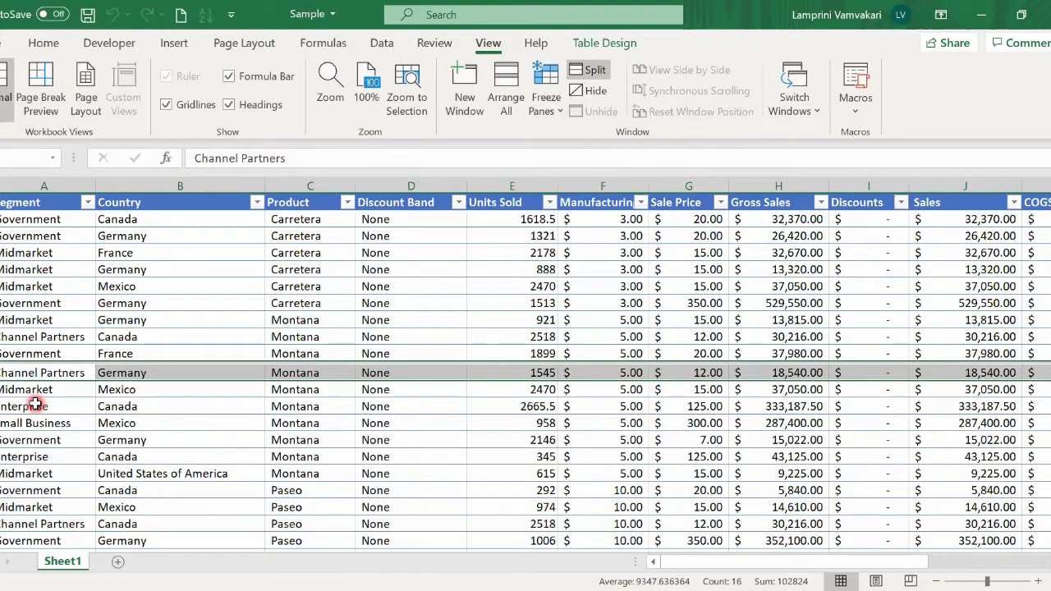
pyautogui.scroll(3, 36, 405)
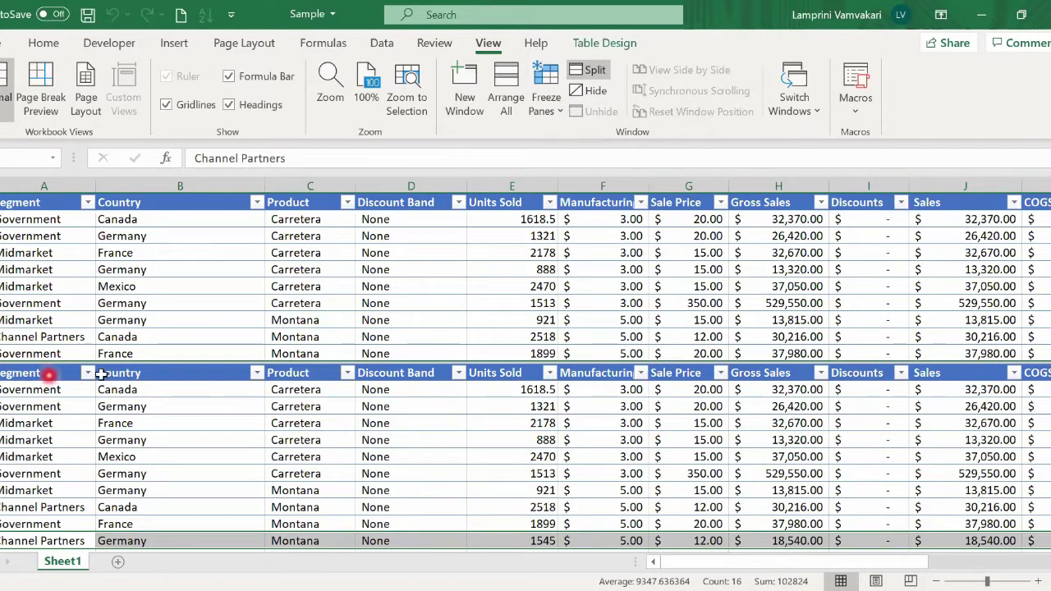
pyautogui.scroll(-10, 21, 372)
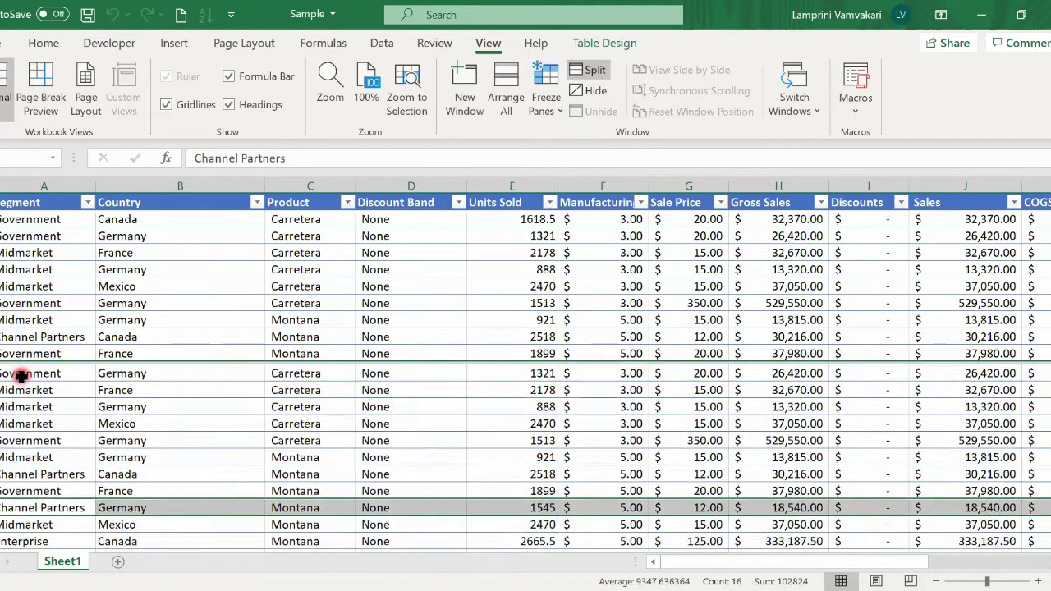
pyautogui.scroll(-15, 23, 396)
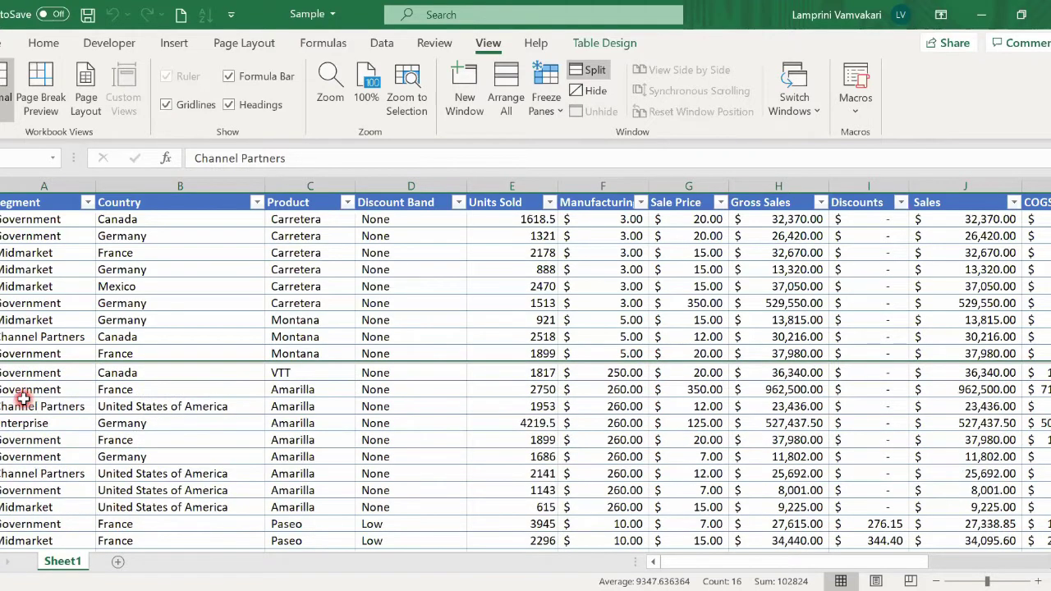
pyautogui.scroll(-6, 23, 404)
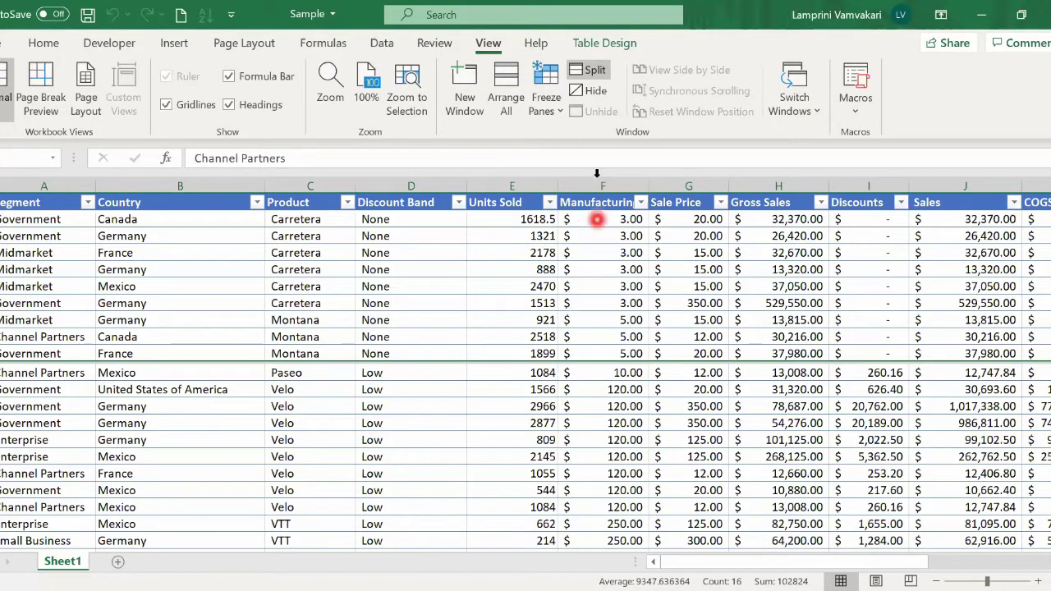
# - Remove the horizontal split from the Sample sheet
pyautogui.click(592, 72)
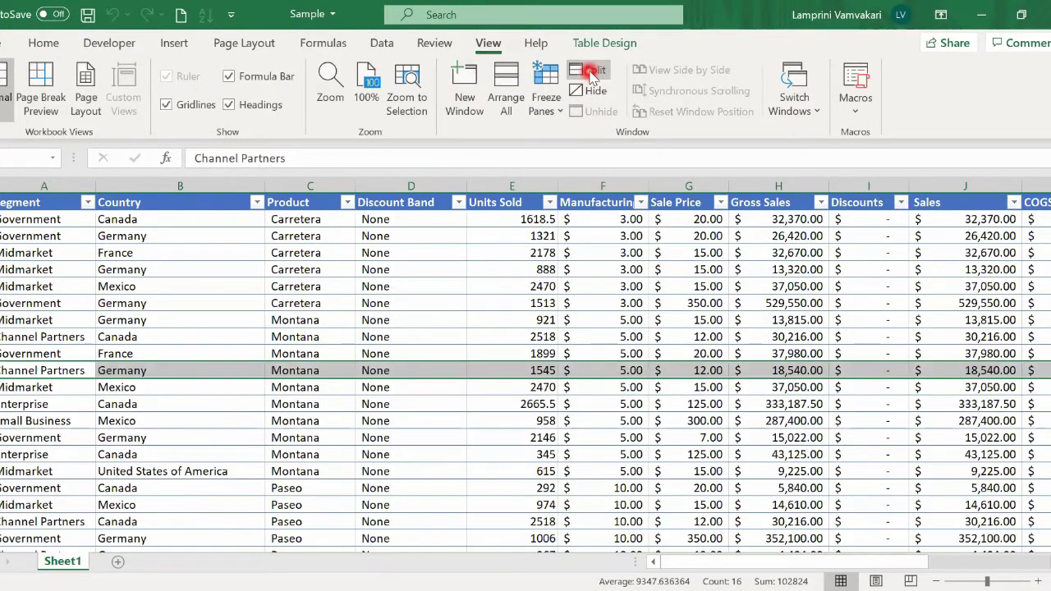
pyautogui.scroll(-2, 74, 396)
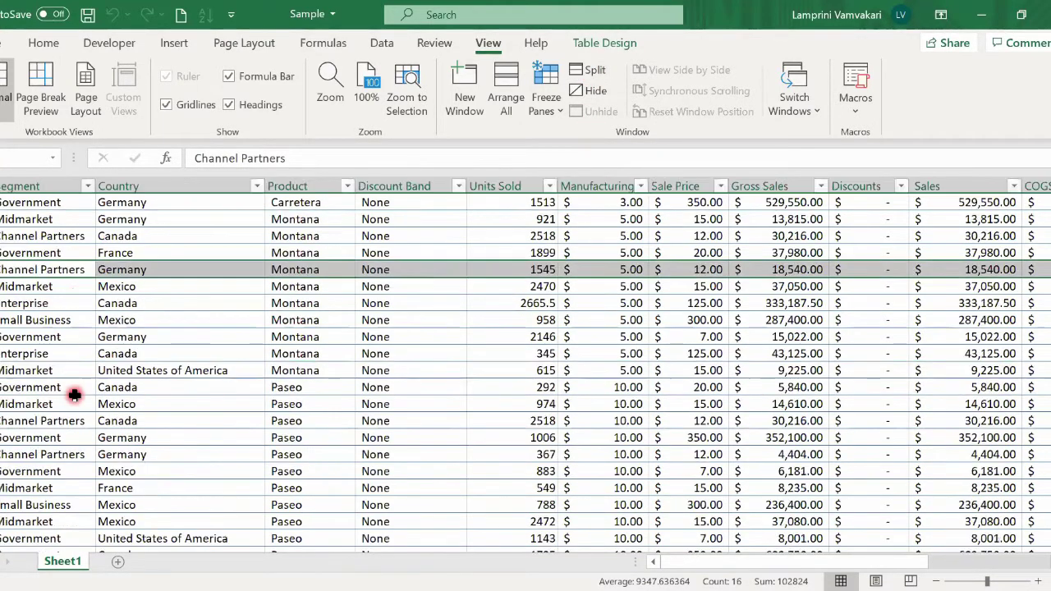
pyautogui.scroll(2, 74, 397)
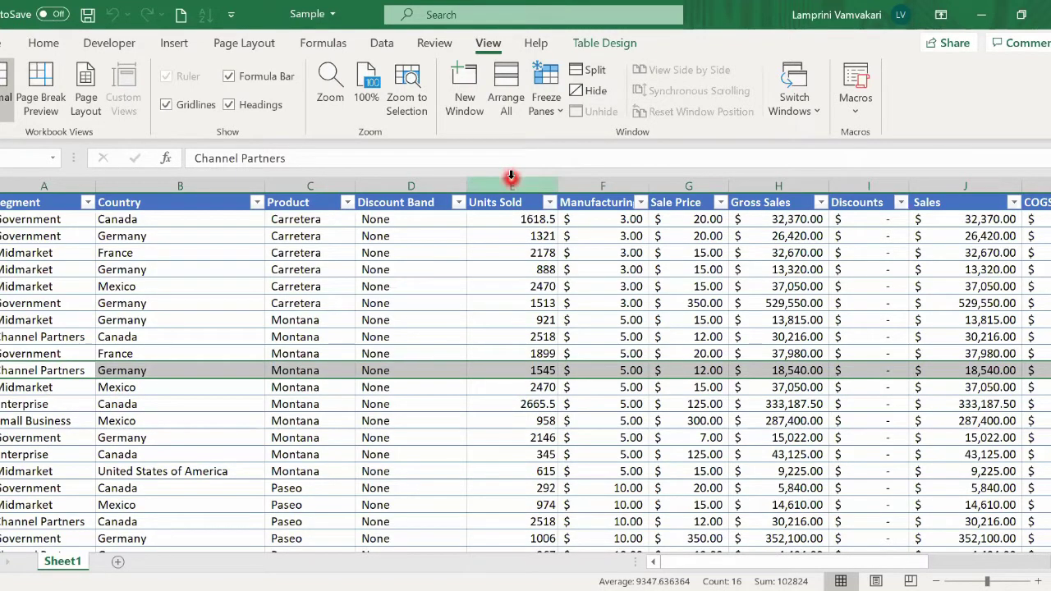
# - Split the sheet vertically at the Units Sold column and scroll the right pane across the columns
pyautogui.click(511, 175)
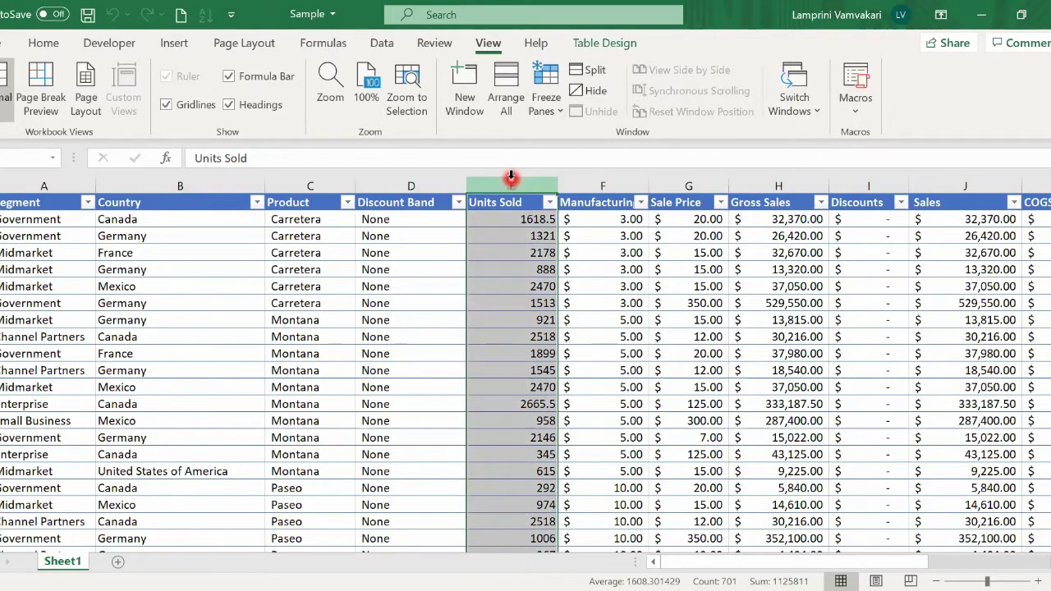
pyautogui.click(585, 73)
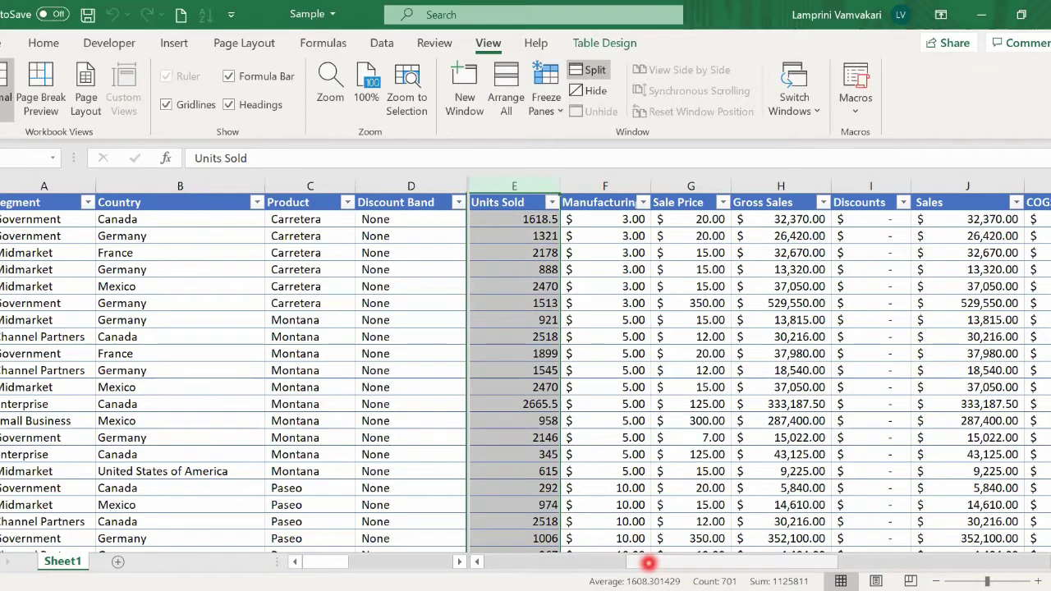
pyautogui.moveTo(648, 564)
pyautogui.mouseDown()
pyautogui.moveTo(829, 562)
pyautogui.moveTo(867, 549)
pyautogui.mouseUp()
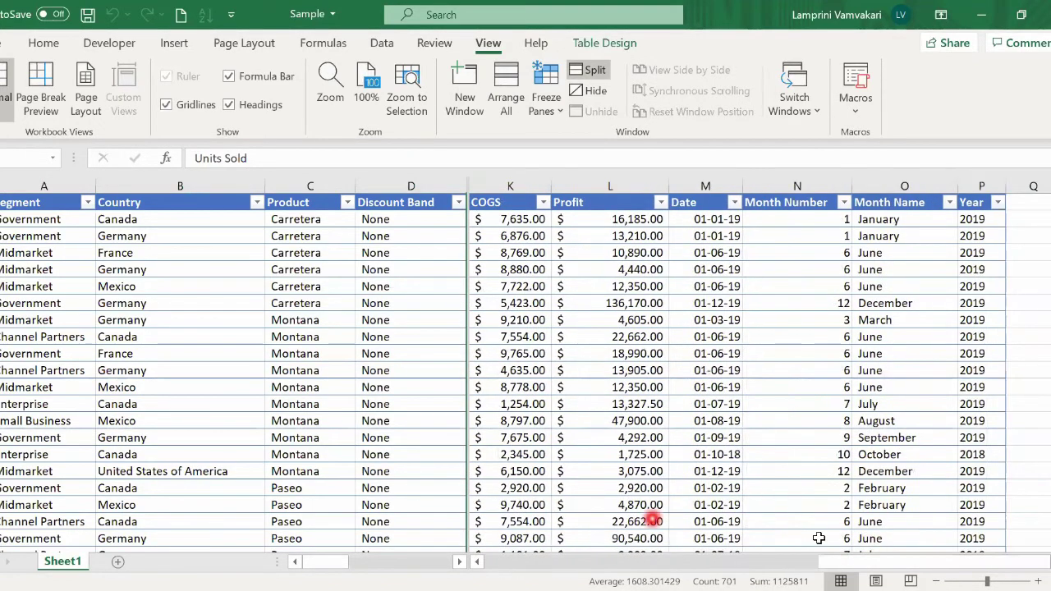
pyautogui.click(426, 185)
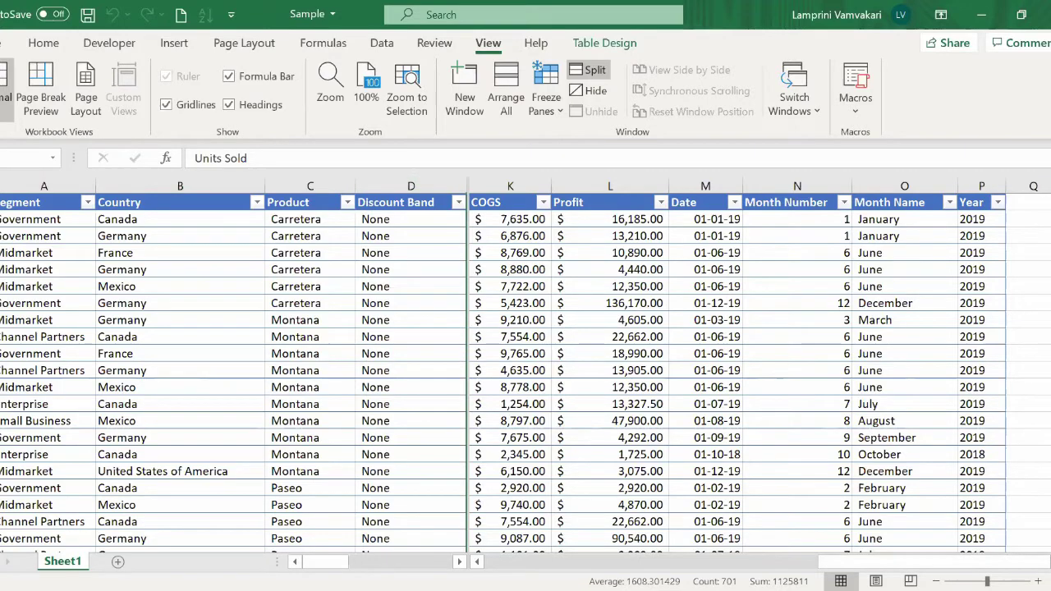
pyautogui.moveTo(880, 565); pyautogui.dragTo(565, 567)
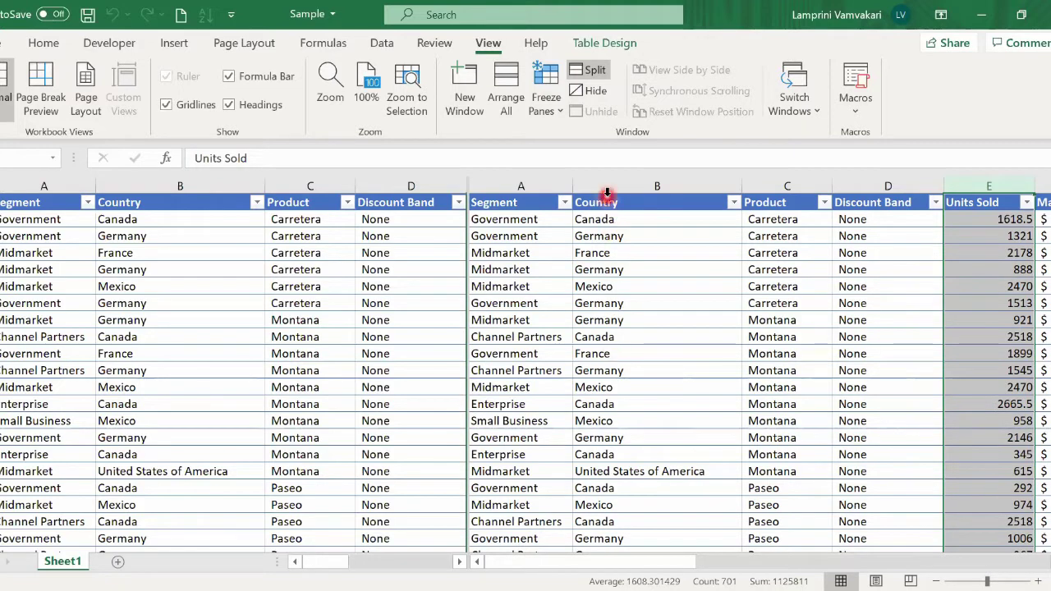
# - Split the sheet into four panes at cell C8
pyautogui.hotkey('alt', 'w')
pyautogui.press('s')
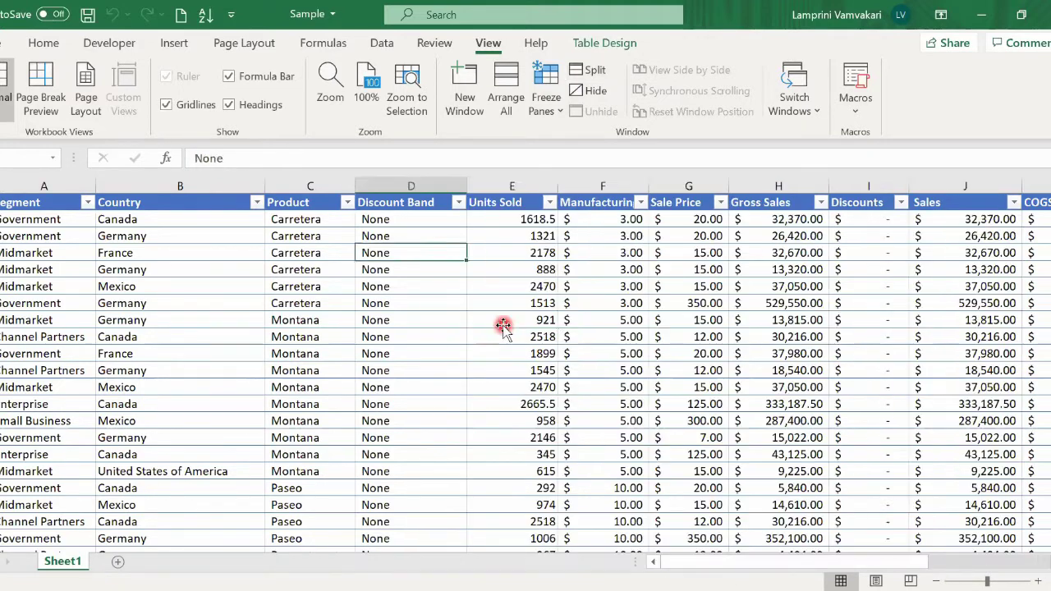
pyautogui.click(500, 321)
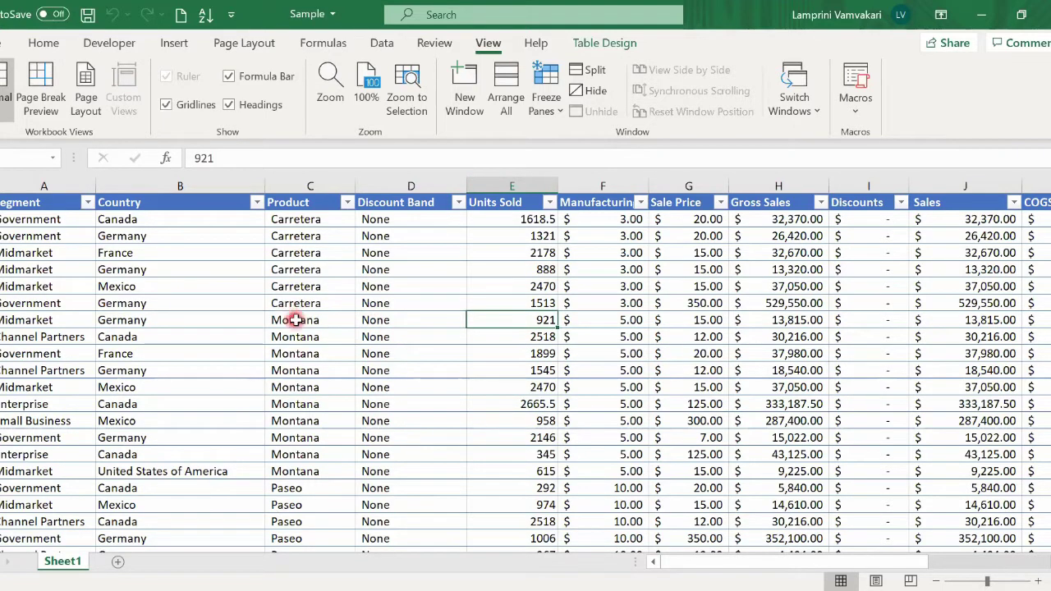
pyautogui.click(296, 321)
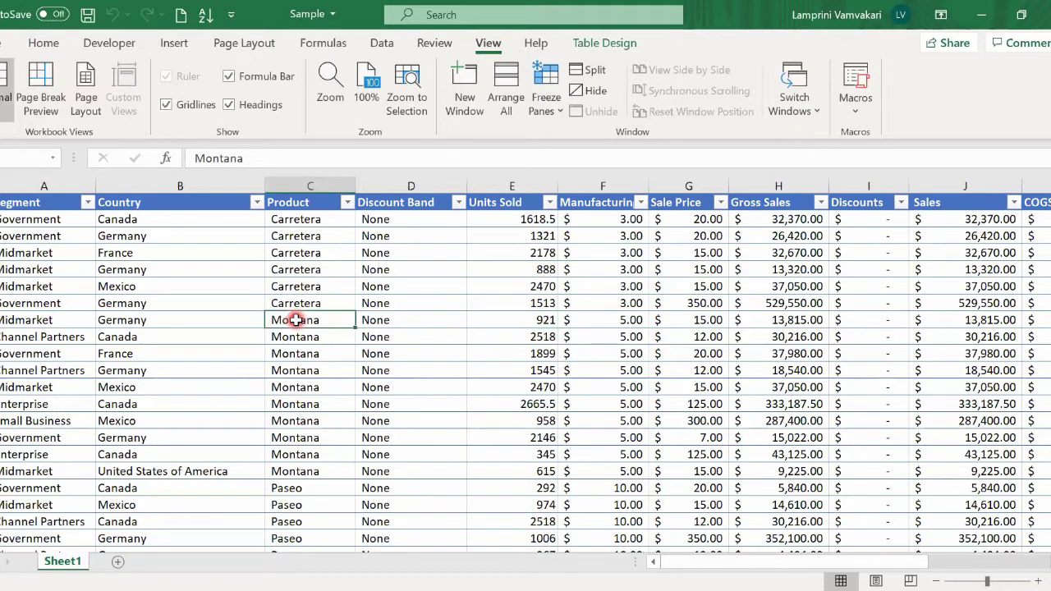
pyautogui.click(580, 87)
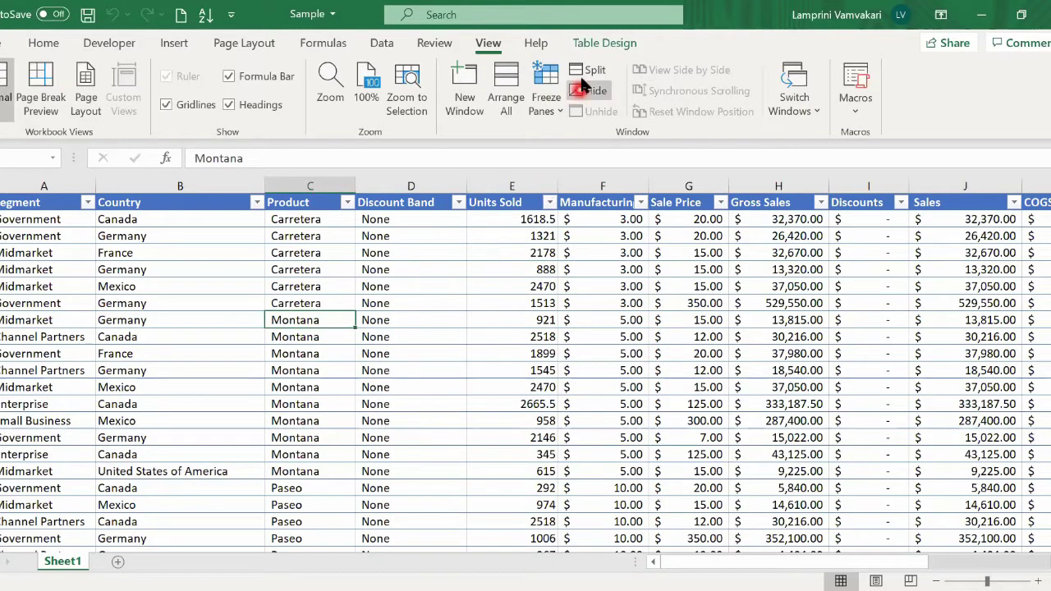
pyautogui.click(581, 71)
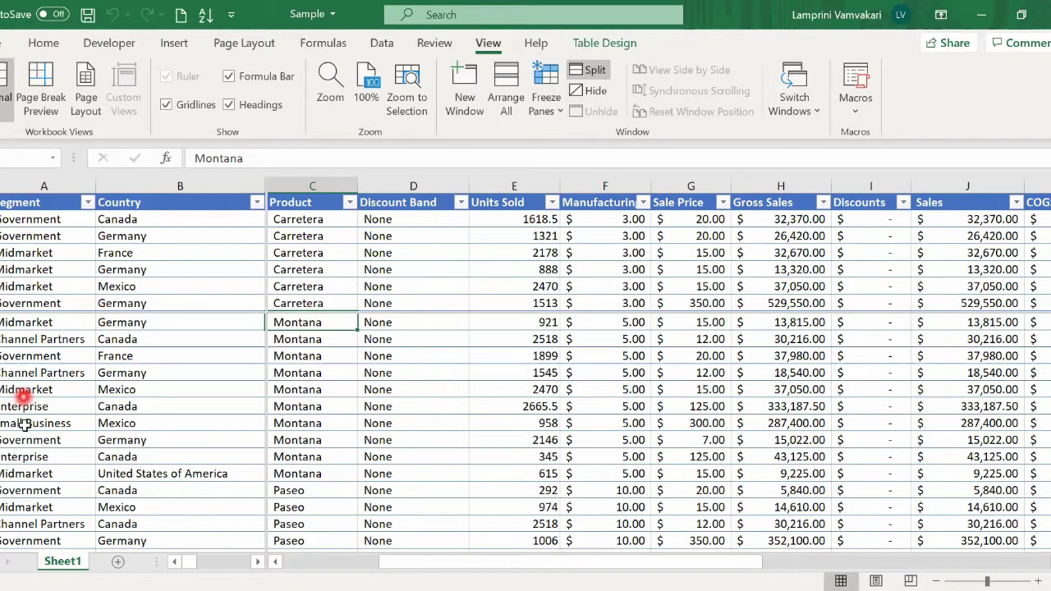
# - Scroll the lower and right panes, then remove the vertical split between columns B and C
pyautogui.scroll(-2, 104, 357)
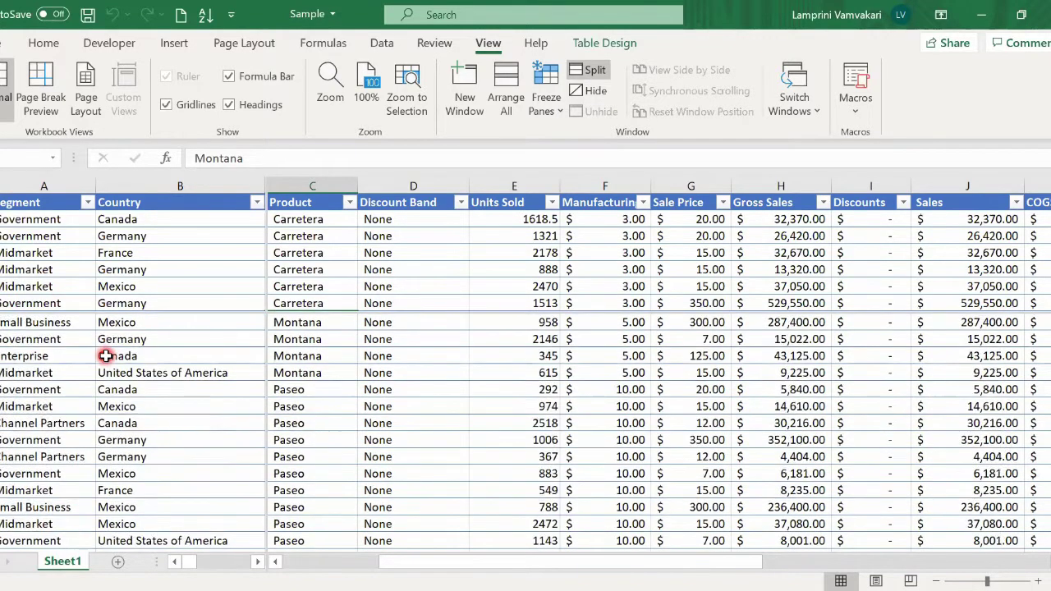
pyautogui.scroll(-7, 106, 356)
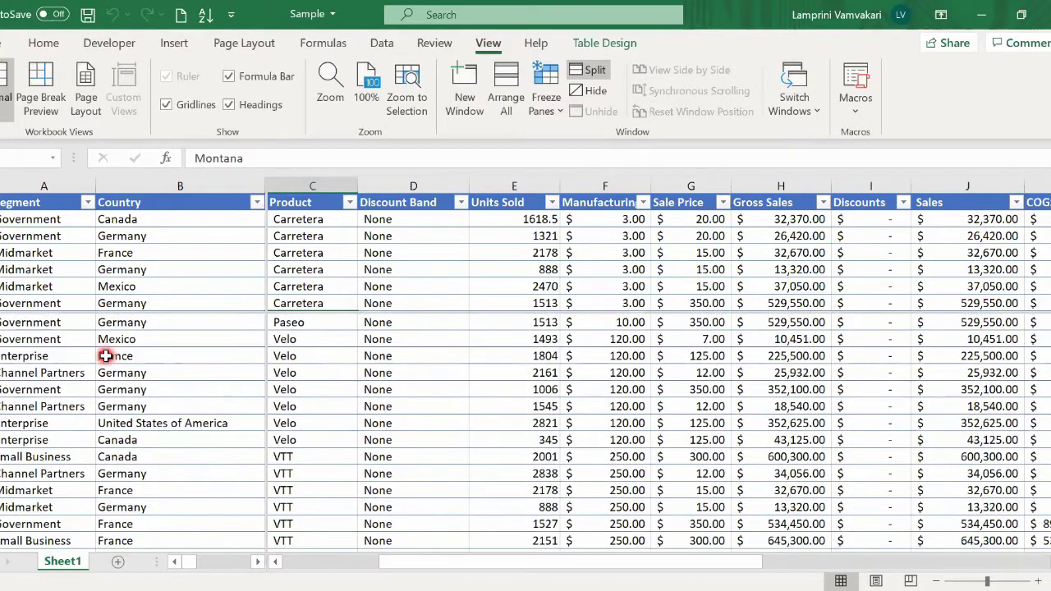
pyautogui.scroll(9, 106, 356)
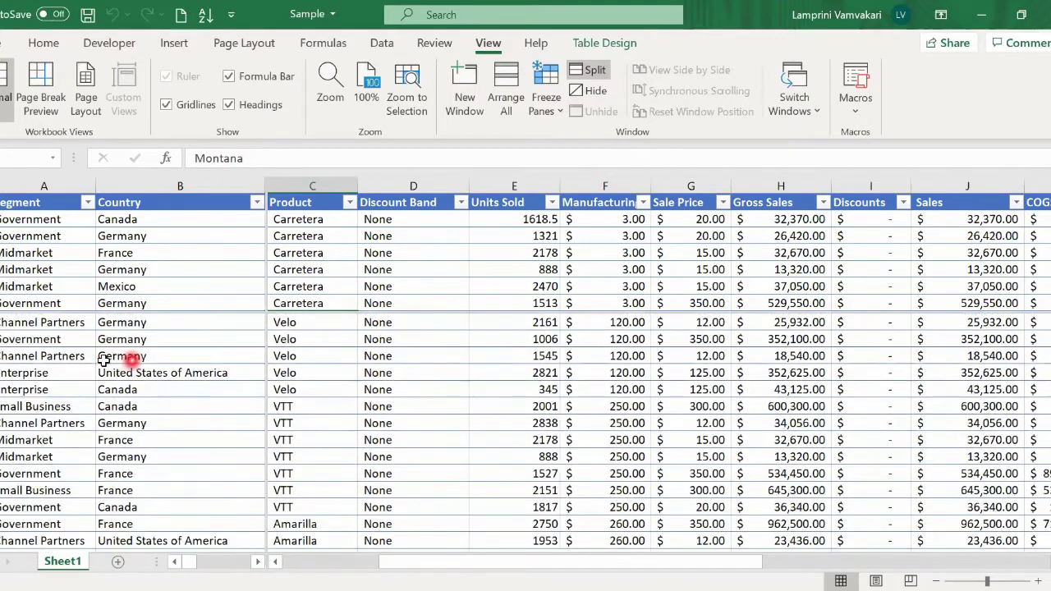
pyautogui.click(150, 346)
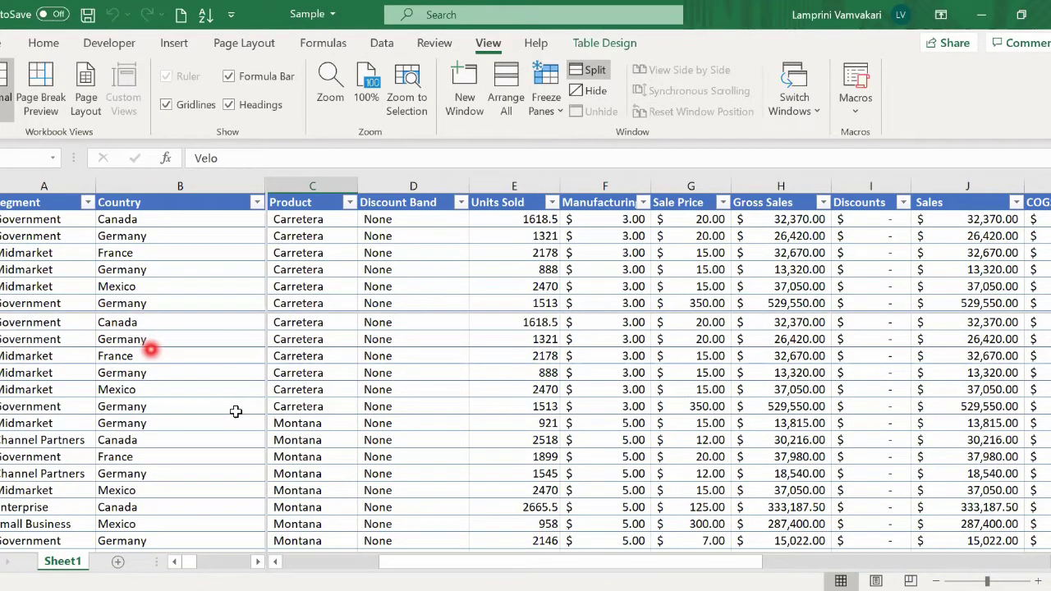
pyautogui.moveTo(451, 563); pyautogui.dragTo(405, 573)
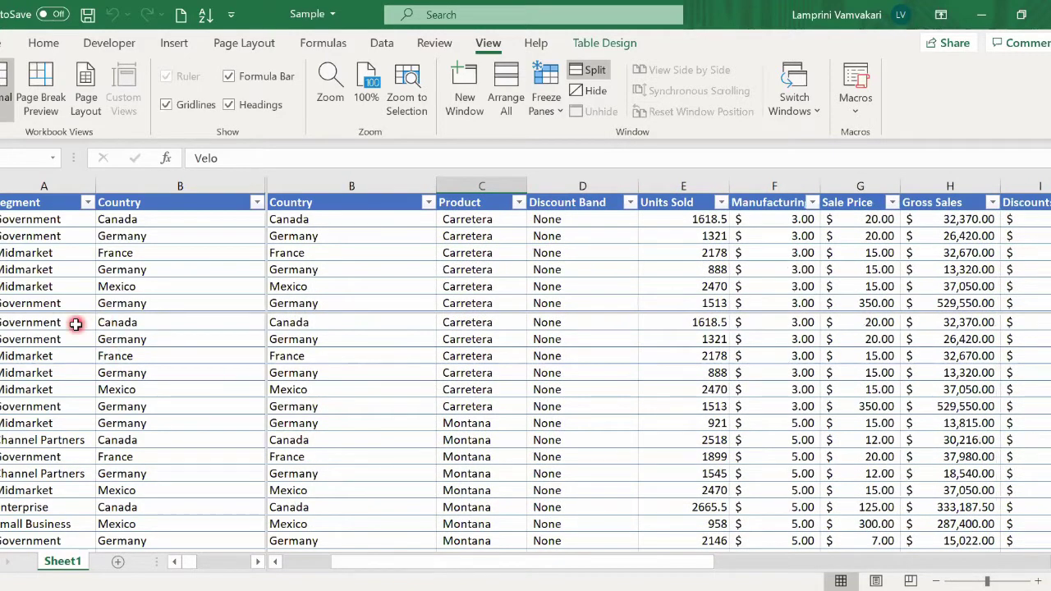
pyautogui.doubleClick(267, 290)
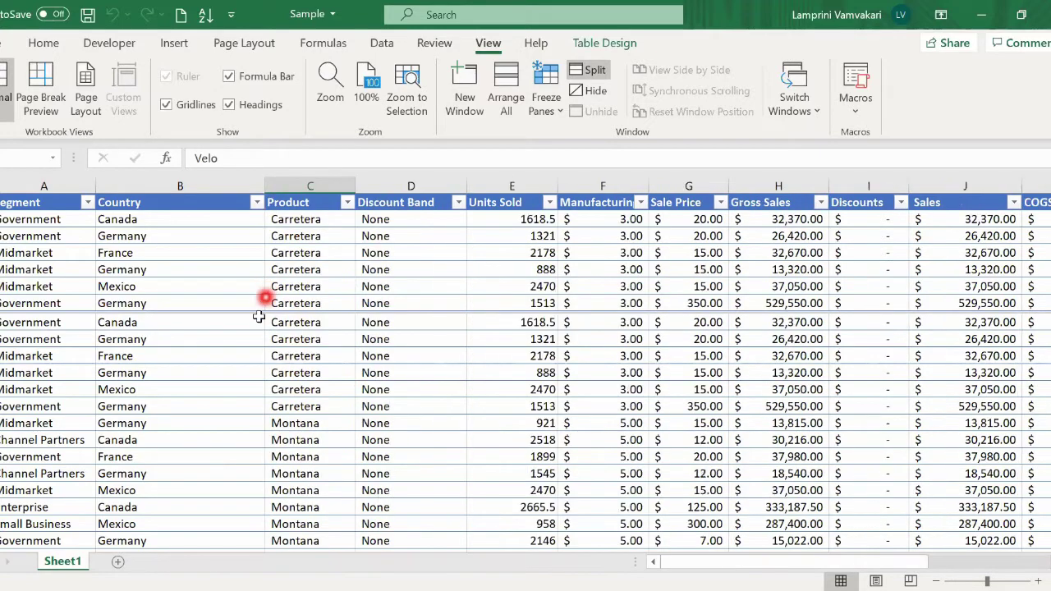
# - Double-click the horizontal split bar so the sales rows run in one continuous pane
pyautogui.doubleClick(259, 312)
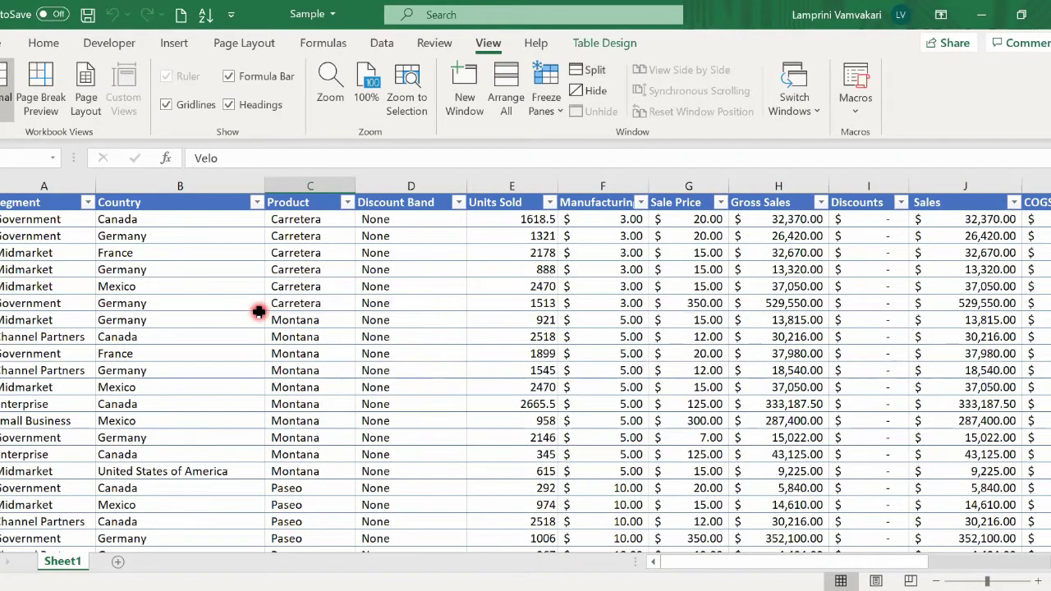